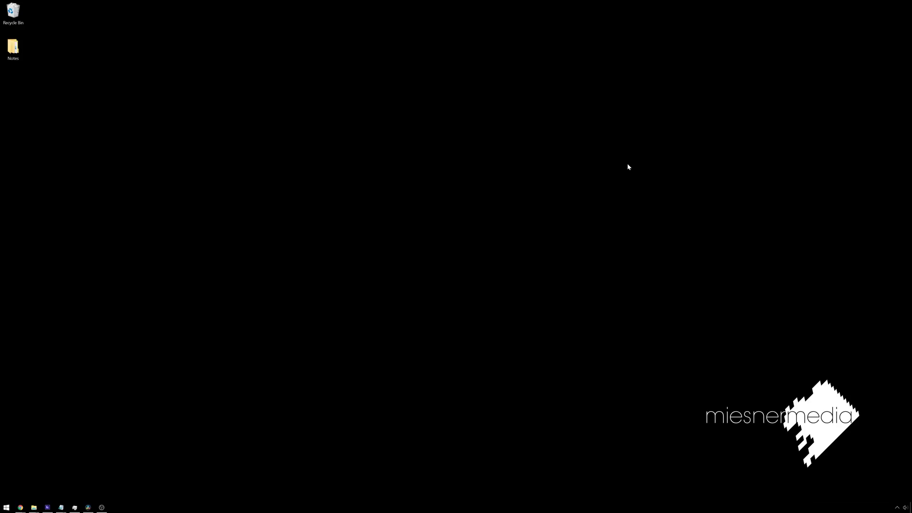
Bring the '15 Days of Resolve Test' project up full screen on its Color page.
{"action": "left_click_drag", "start_coordinate": [159, 97], "coordinate": [453, 253]}
Reconnect node 02's output into node 01, undoing and redoing the link, then check node 03.
{"action": "left_click", "coordinate": [88, 507]}
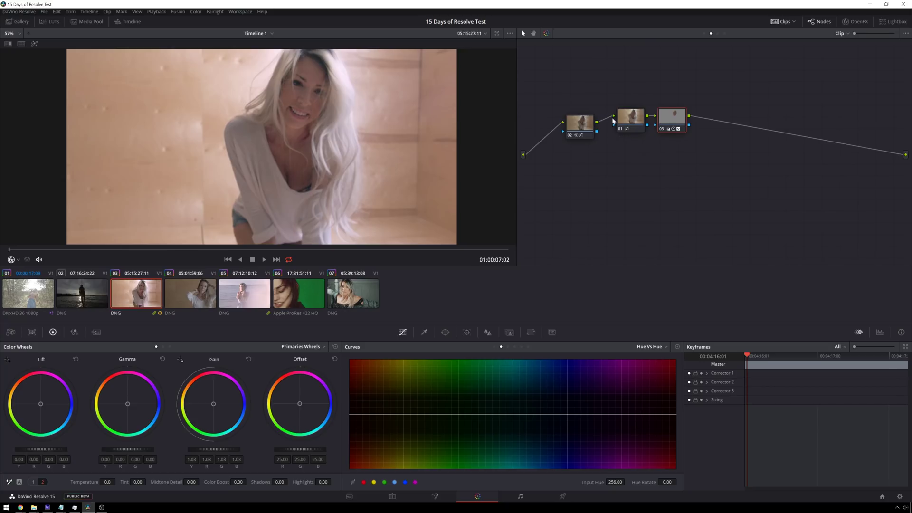
{"action": "left_click_drag", "start_coordinate": [614, 118], "coordinate": [614, 117]}
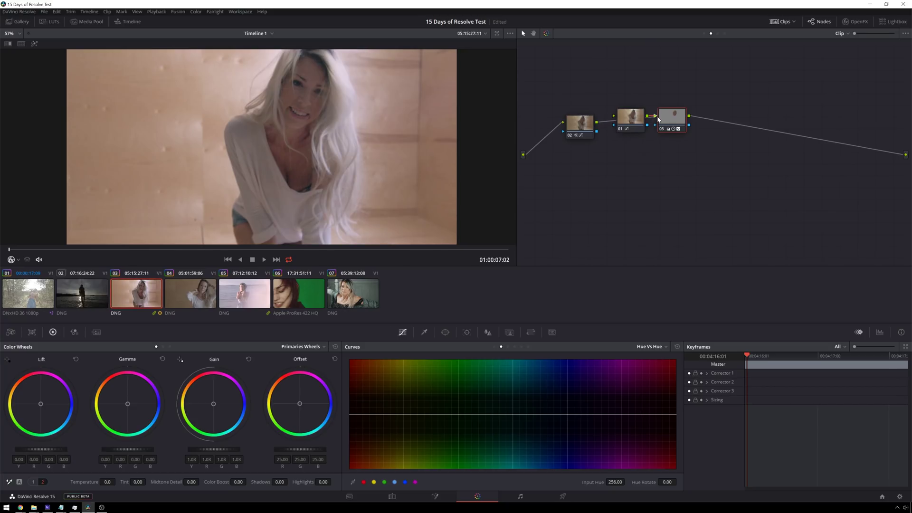
{"action": "key", "text": "ctrl+z"}
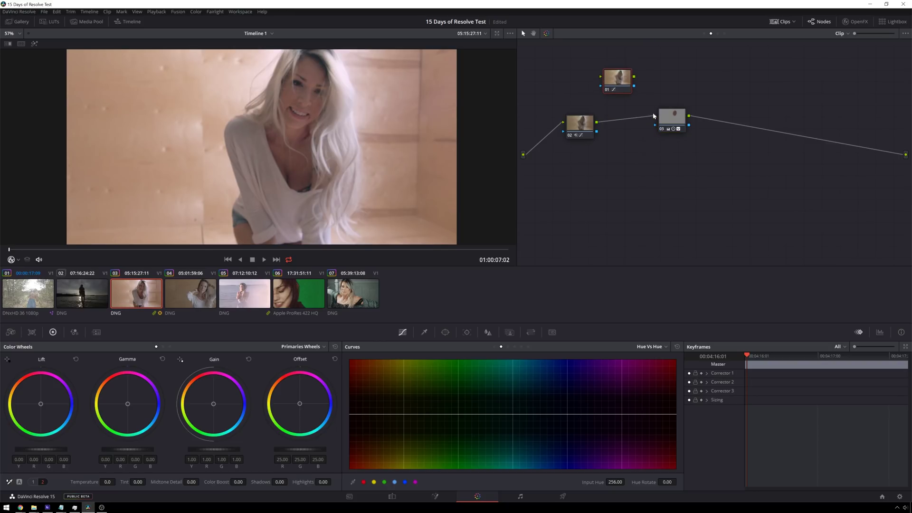
{"action": "mouse_move", "coordinate": [654, 116]}
{"action": "left_mouse_down"}
{"action": "mouse_move", "coordinate": [614, 97]}
{"action": "mouse_move", "coordinate": [617, 80]}
{"action": "mouse_move", "coordinate": [656, 116]}
{"action": "left_mouse_up"}
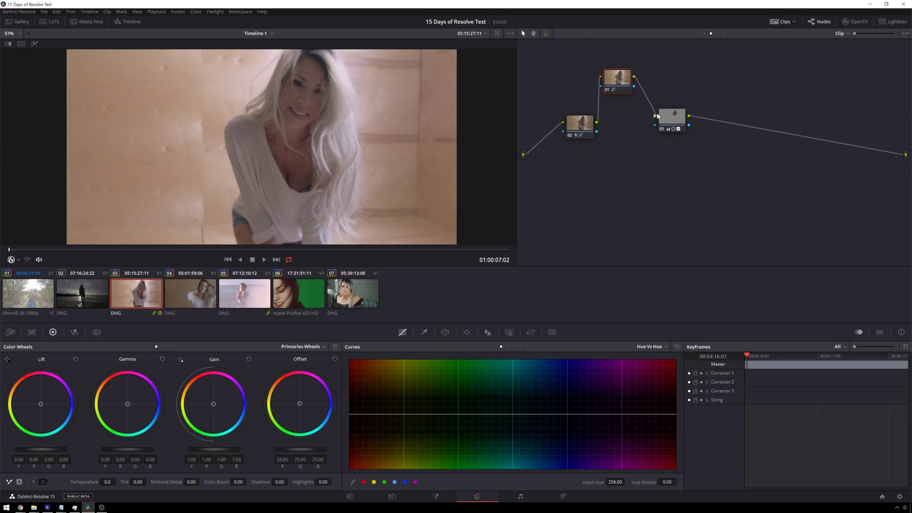
{"action": "left_click", "coordinate": [665, 120]}
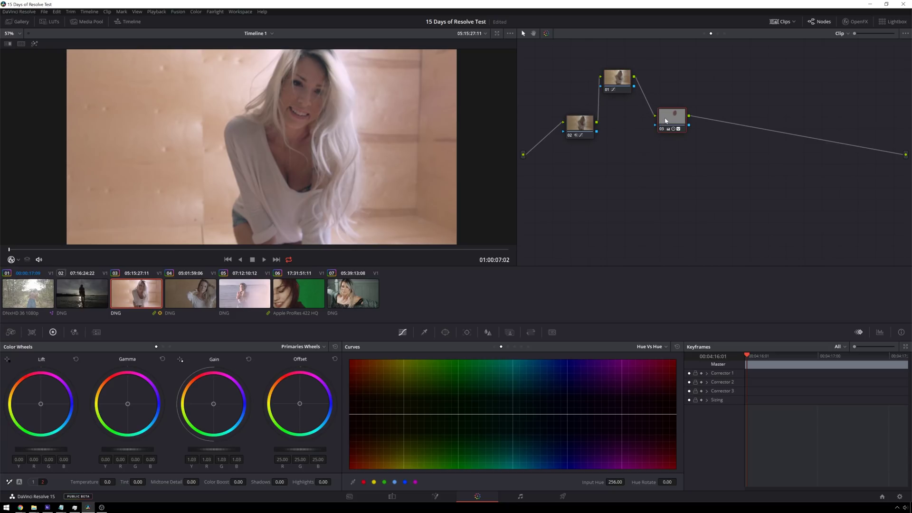
Label node 02 'primary'.
{"action": "right_click", "coordinate": [574, 126]}
{"action": "left_click", "coordinate": [579, 117]}
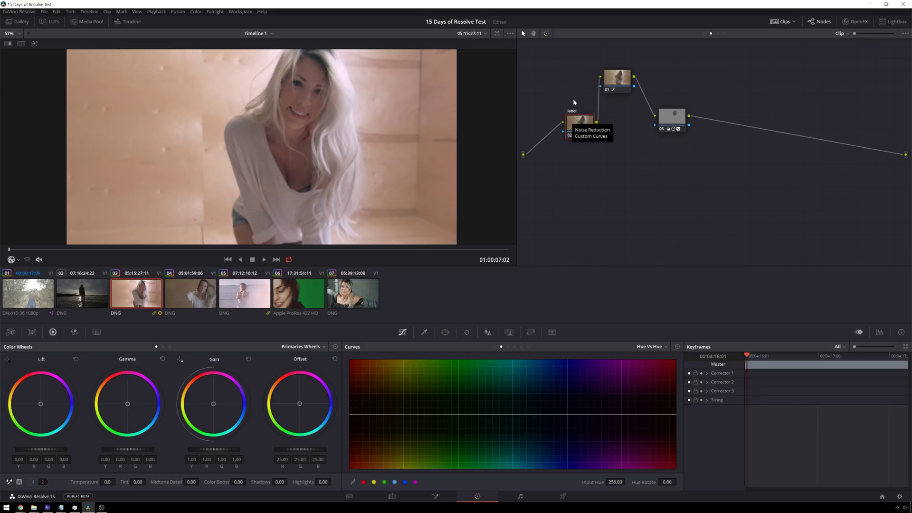
{"action": "double_click", "coordinate": [573, 112]}
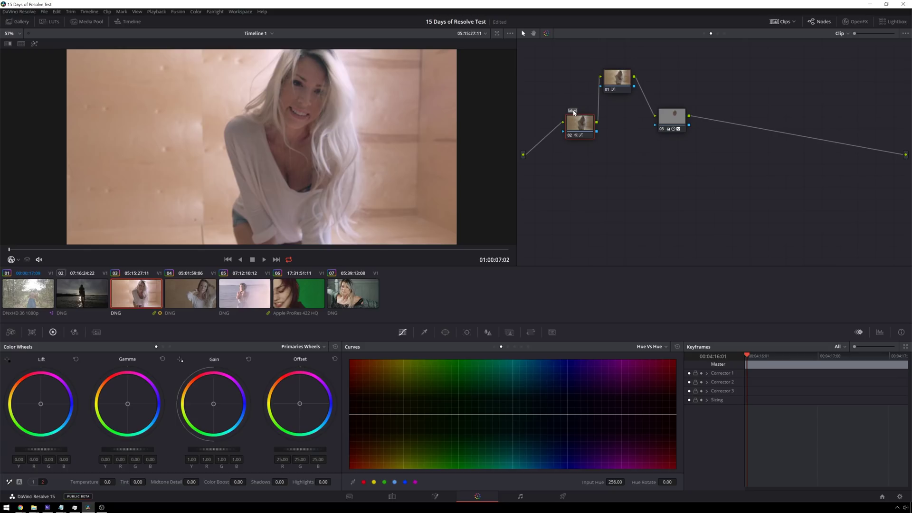
{"action": "type", "text": "P"}
{"action": "left_click", "coordinate": [678, 115]}
Move node 01 between nodes 02 and 03, add a layer node, and preview Layer Mixer composite modes.
{"action": "left_click_drag", "start_coordinate": [615, 83], "coordinate": [629, 162]}
{"action": "key", "text": "alt+l"}
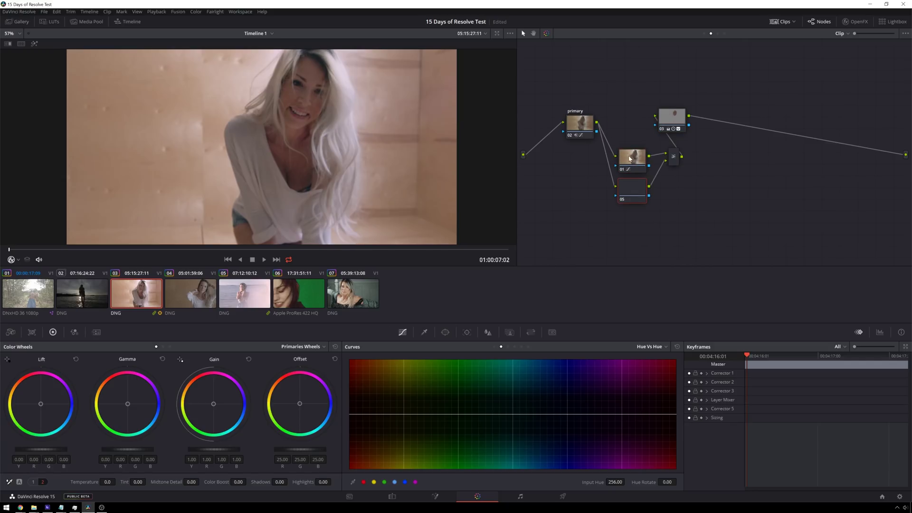
{"action": "left_click", "coordinate": [673, 159]}
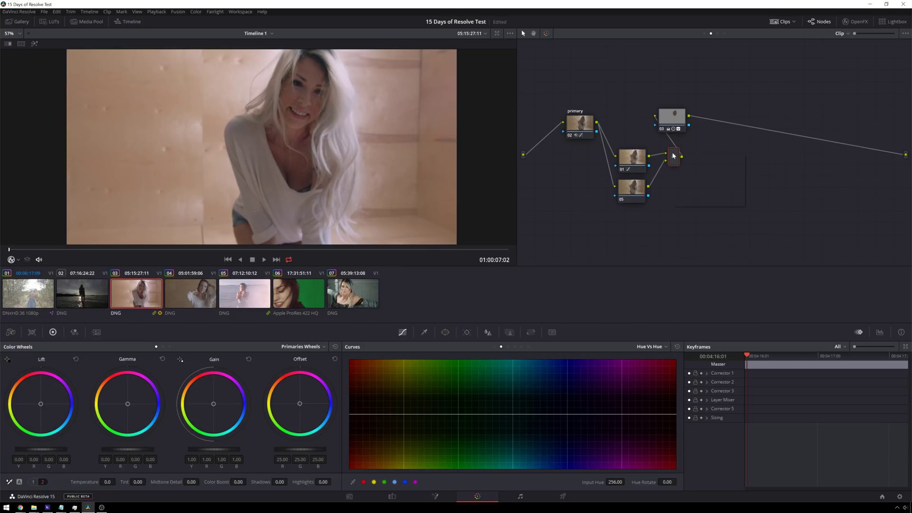
{"action": "right_click", "coordinate": [673, 155]}
{"action": "mouse_move", "coordinate": [694, 201]}
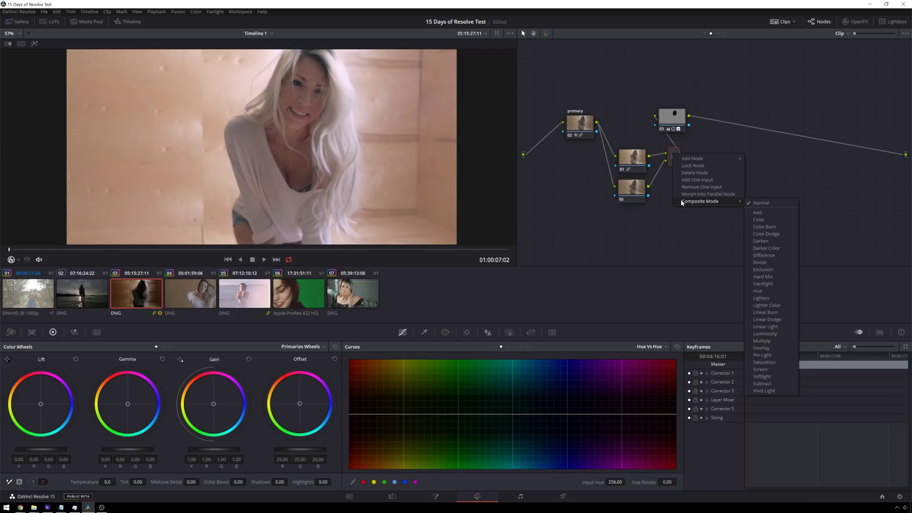
{"action": "left_click", "coordinate": [665, 222]}
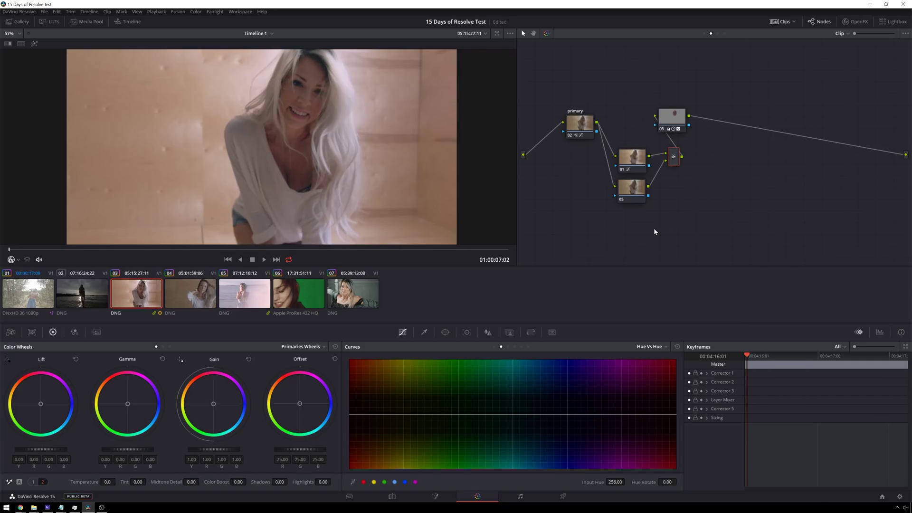
On clip 04, widen the hue qualifier to 16.1, show the highlight, and view Matte Finesse grow settings.
{"action": "left_click", "coordinate": [213, 303]}
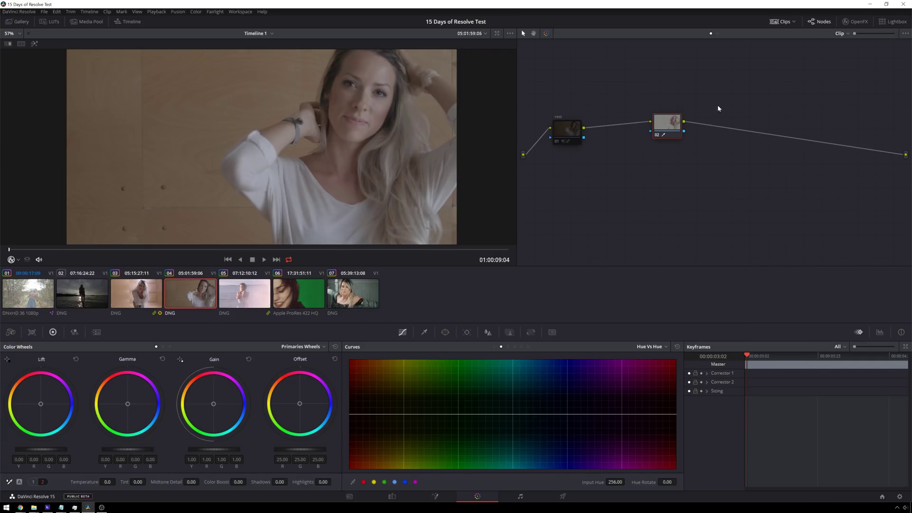
{"action": "left_click", "coordinate": [425, 332]}
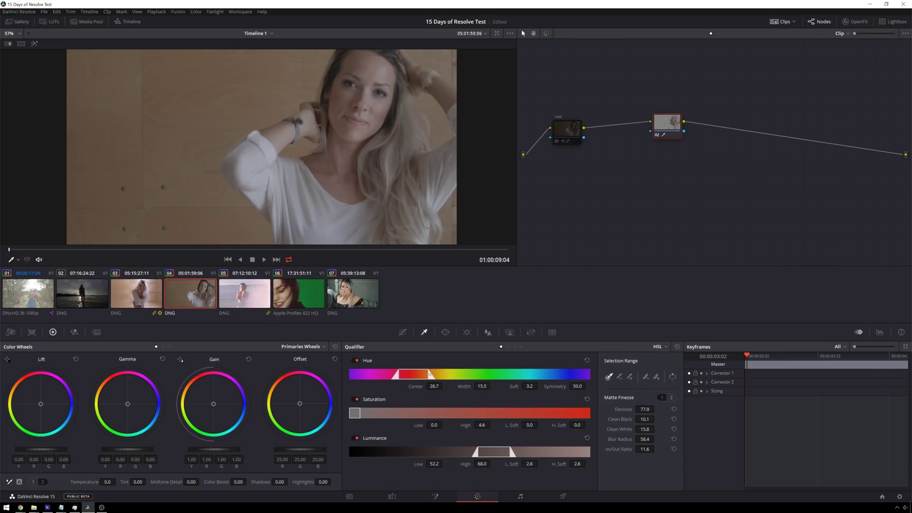
{"action": "left_click_drag", "start_coordinate": [430, 374], "coordinate": [441, 373]}
{"action": "key", "text": "shift+h"}
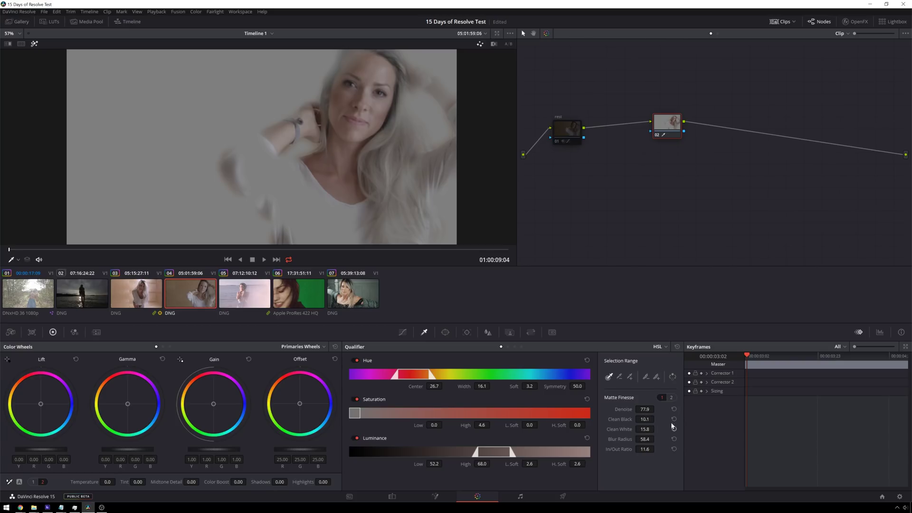
{"action": "left_click", "coordinate": [672, 397]}
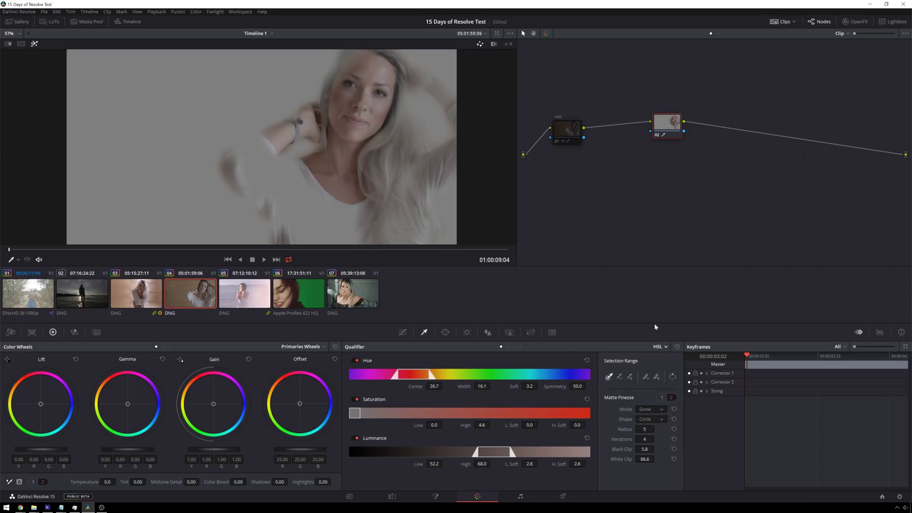
Apply the Alpha Matte Shrink and Grow OpenFX effect and review its settings.
{"action": "left_click", "coordinate": [855, 21]}
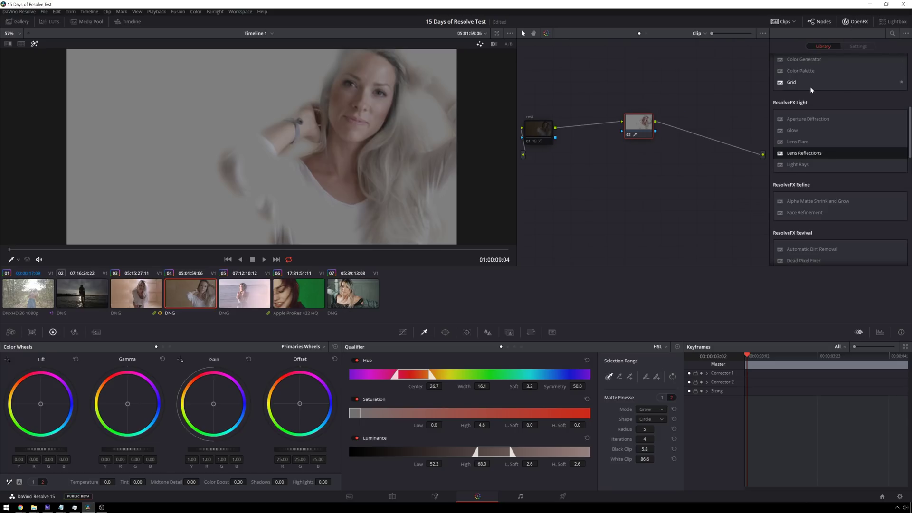
{"action": "left_click", "coordinate": [822, 201]}
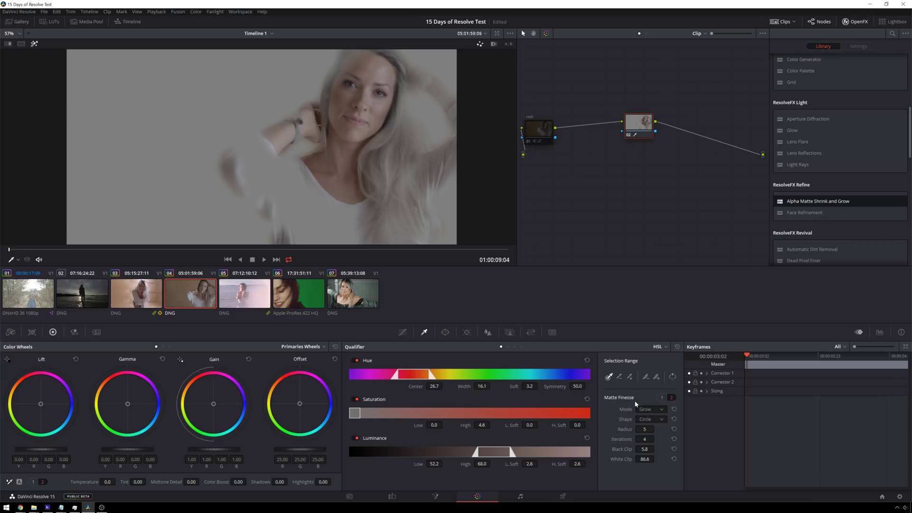
{"action": "scroll", "coordinate": [266, 114], "scroll_direction": "down", "scroll_amount": 2}
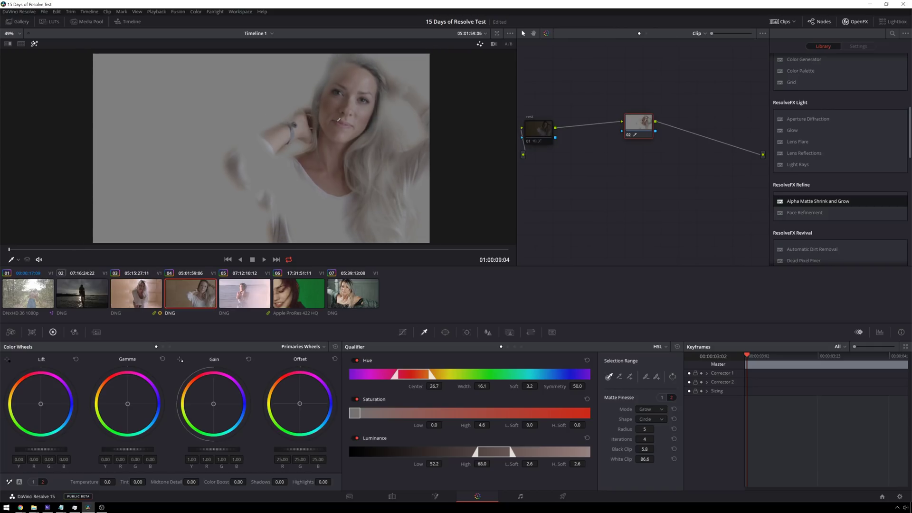
Play clip 04 to 01:00:10:14 with the matte highlighted, then return to the normal image.
{"action": "key", "text": "shift+h"}
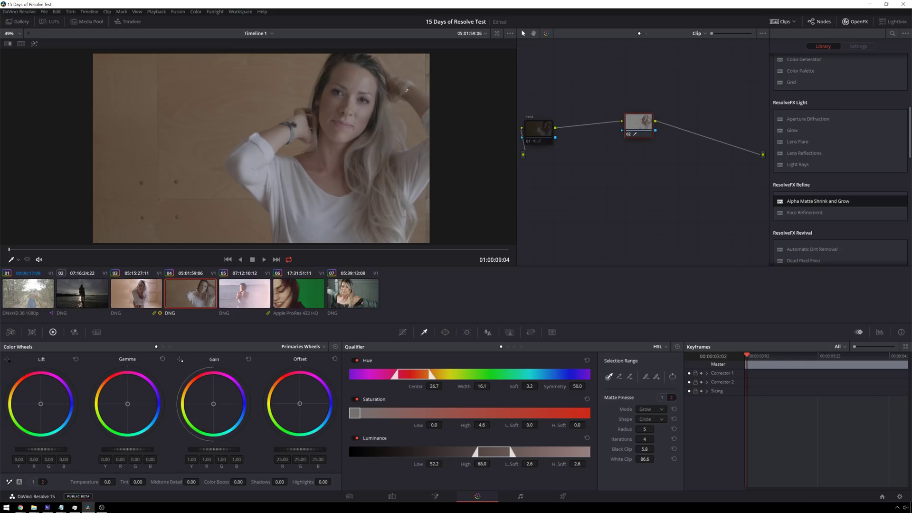
{"action": "key", "text": "shift+h"}
{"action": "key", "text": "space"}
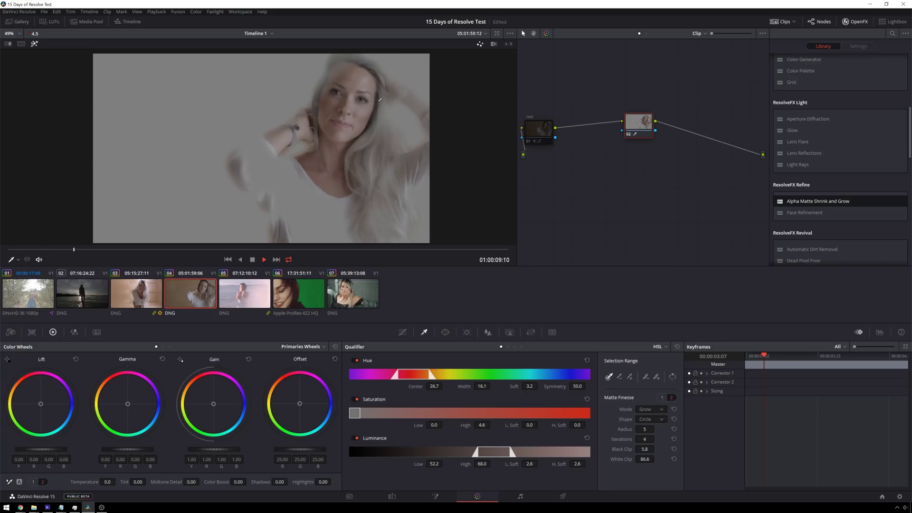
{"action": "key", "text": "space"}
{"action": "key", "text": "shift+h"}
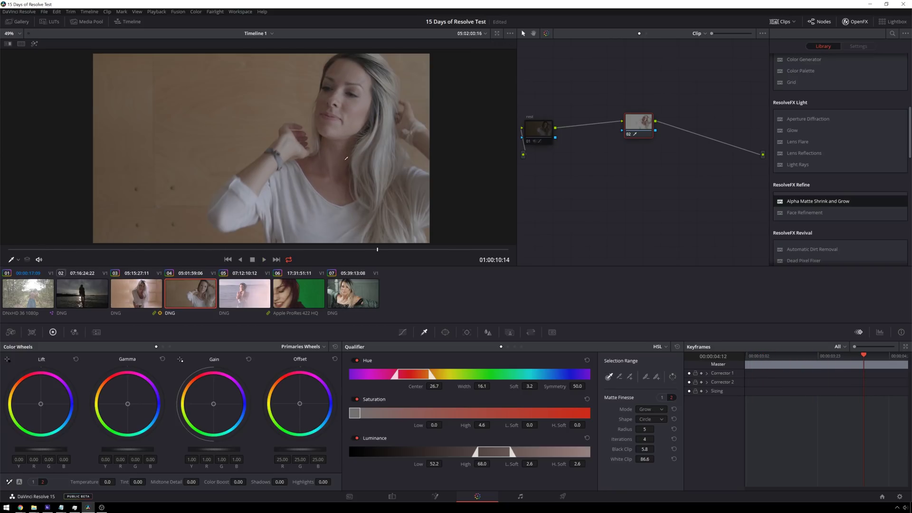
Raise node 02's contrast to 1.080, then add layer node 04 into a Layer Mixer above node 02.
{"action": "left_click", "coordinate": [33, 481]}
{"action": "left_click_drag", "start_coordinate": [190, 481], "coordinate": [200, 481]}
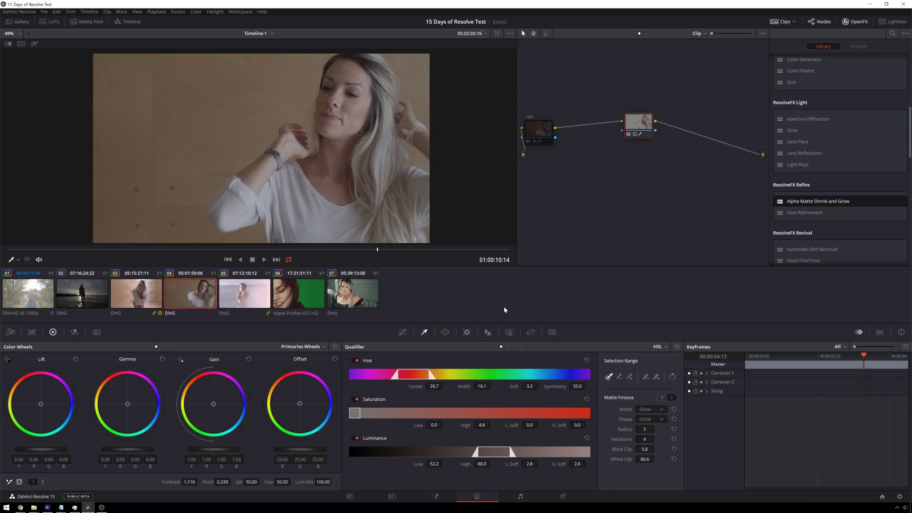
{"action": "key", "text": "alt+l"}
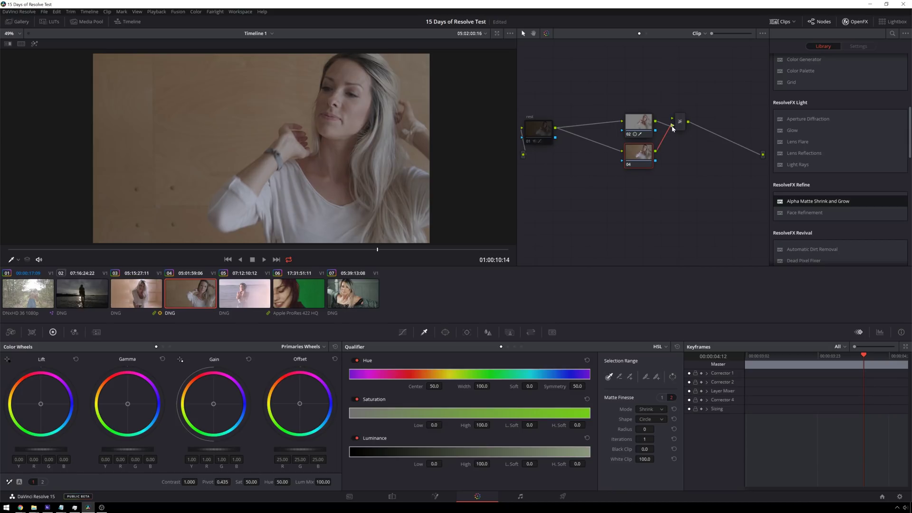
{"action": "left_click_drag", "start_coordinate": [675, 121], "coordinate": [673, 125]}
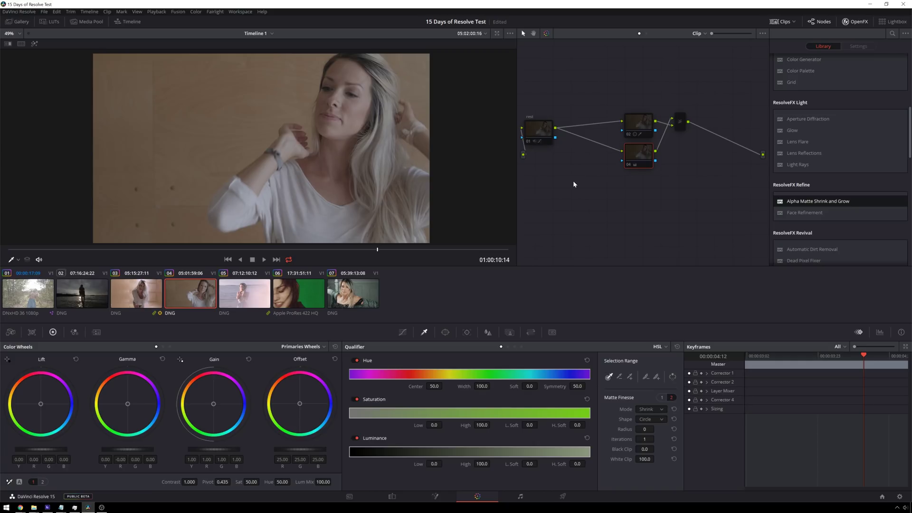
{"action": "left_click_drag", "start_coordinate": [638, 154], "coordinate": [640, 85]}
{"action": "left_click_drag", "start_coordinate": [638, 127], "coordinate": [637, 139]}
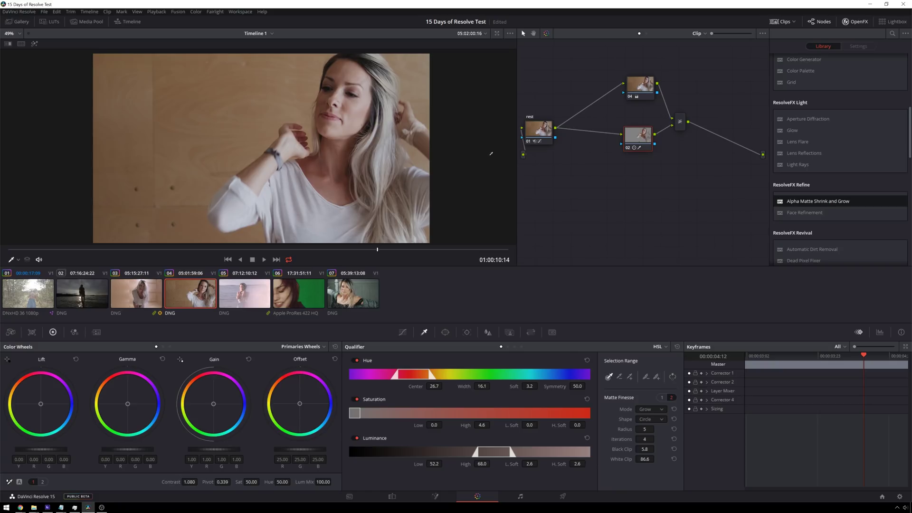
Filter to Ungraded Clips, push the sunset clip's midtones toward blue, then show All Clips.
{"action": "left_click", "coordinate": [796, 23]}
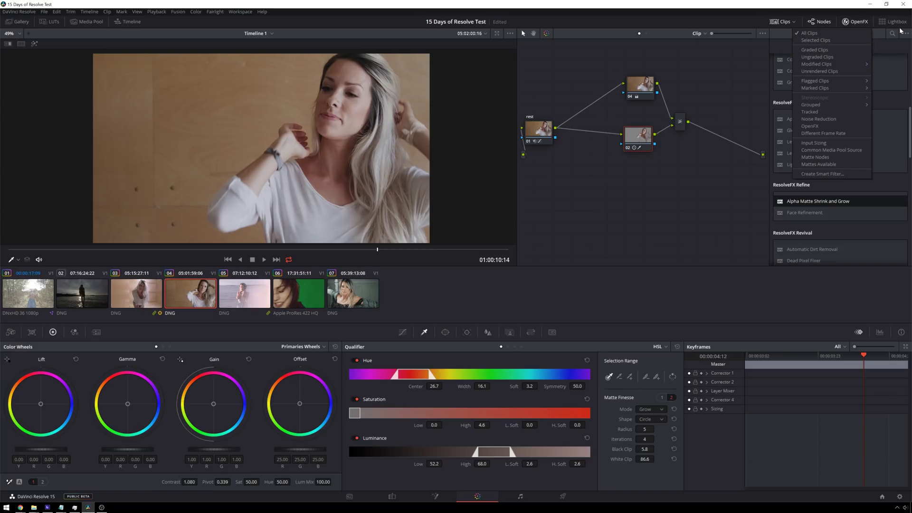
{"action": "left_click", "coordinate": [839, 58]}
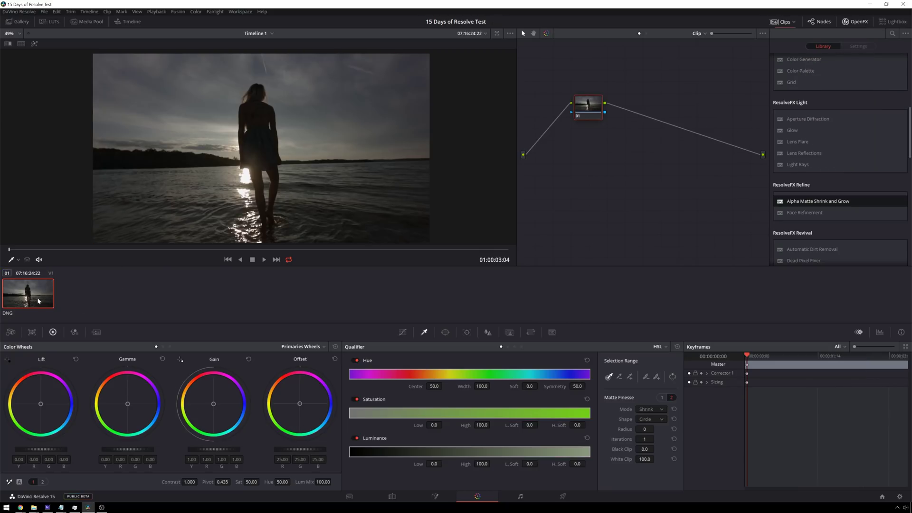
{"action": "left_click_drag", "start_coordinate": [128, 404], "coordinate": [150, 412]}
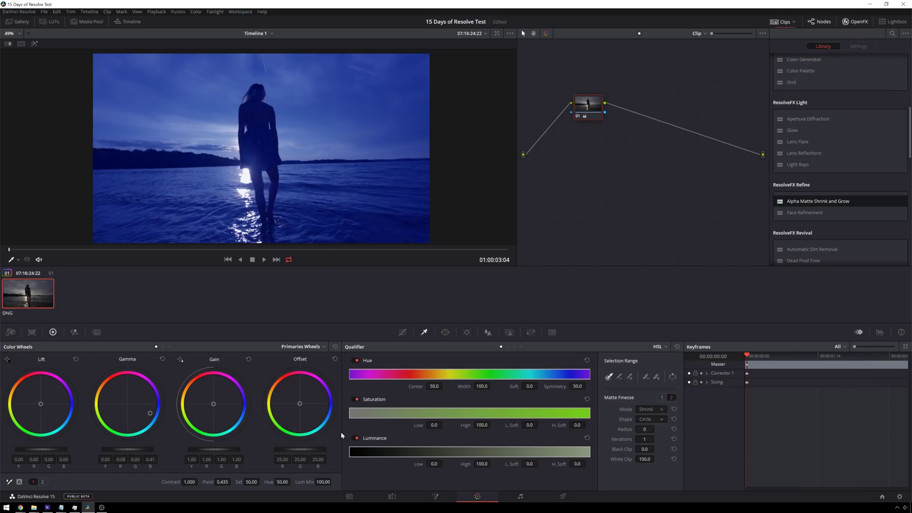
{"action": "left_click", "coordinate": [794, 22]}
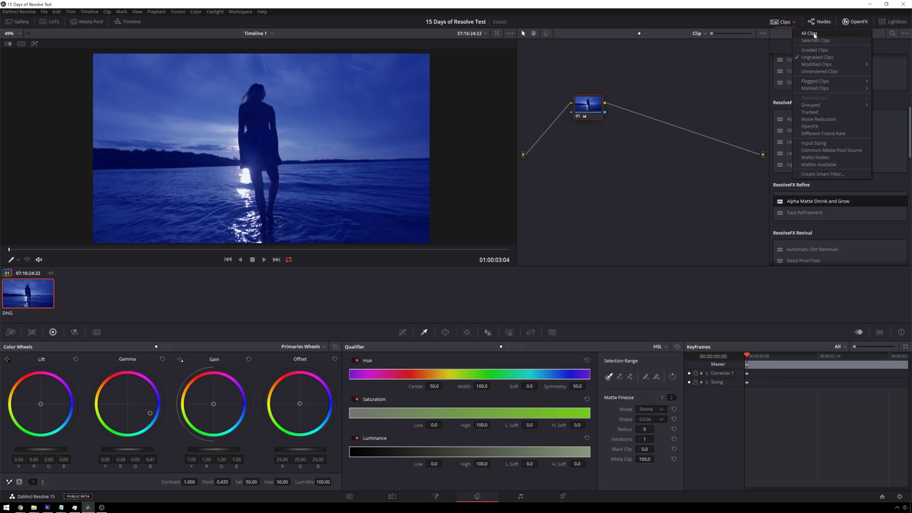
{"action": "left_click", "coordinate": [814, 35]}
Browse the clip filter options, view the Lightbox overview, and toggle the clip thumbnail strip.
{"action": "left_click", "coordinate": [796, 24]}
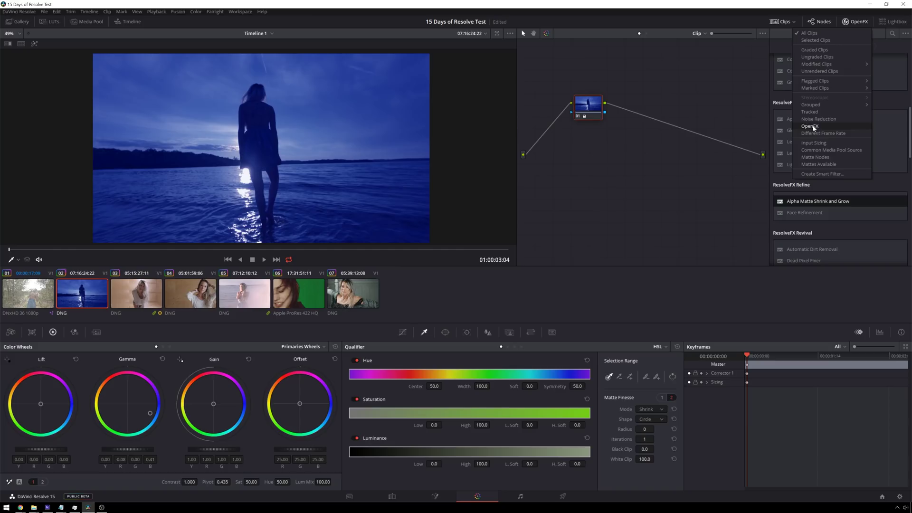
{"action": "mouse_move", "coordinate": [824, 108]}
{"action": "left_click", "coordinate": [893, 21]}
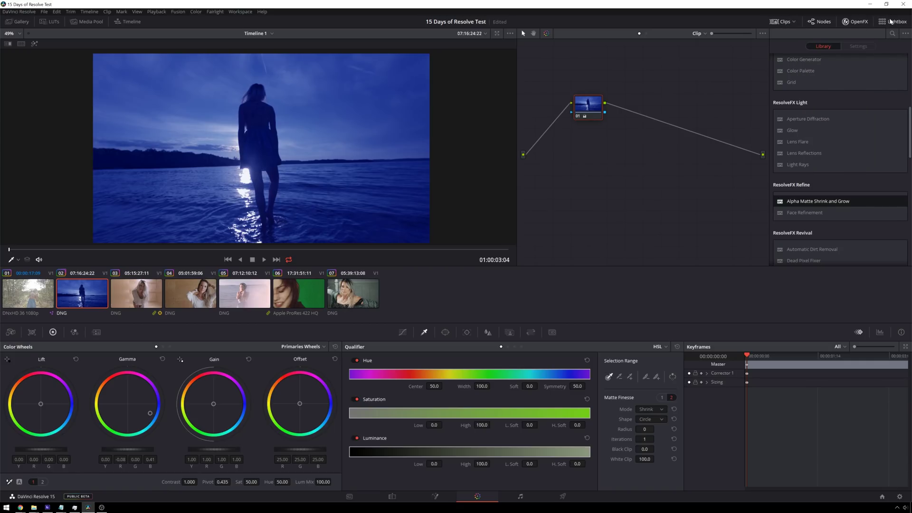
{"action": "left_click", "coordinate": [893, 22]}
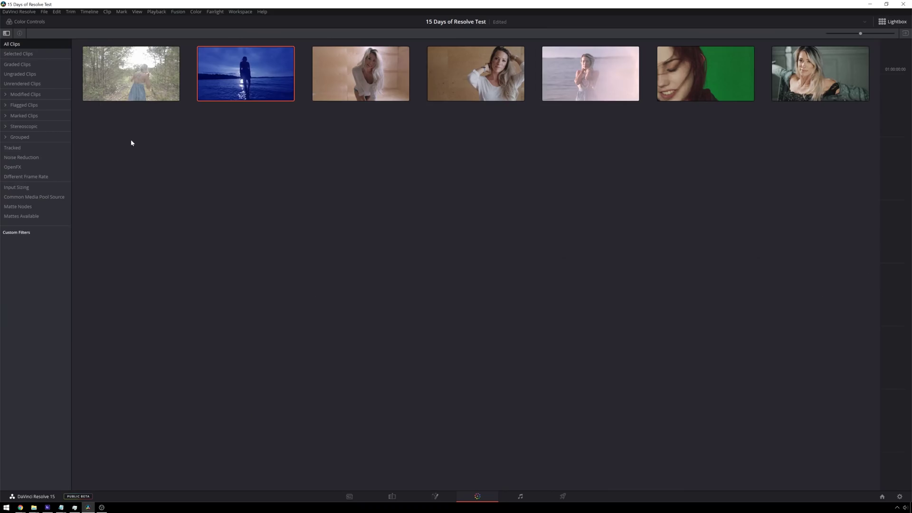
{"action": "left_click", "coordinate": [880, 25]}
{"action": "left_click", "coordinate": [790, 24]}
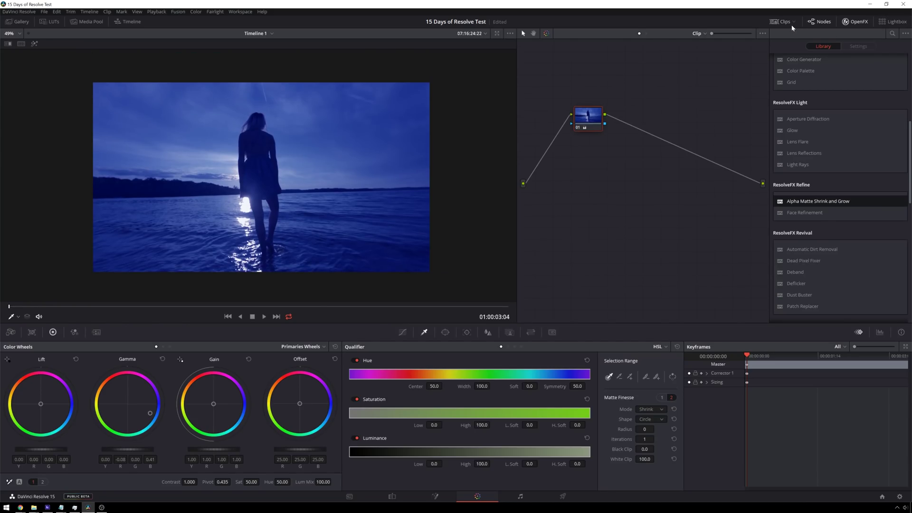
{"action": "left_click", "coordinate": [788, 22]}
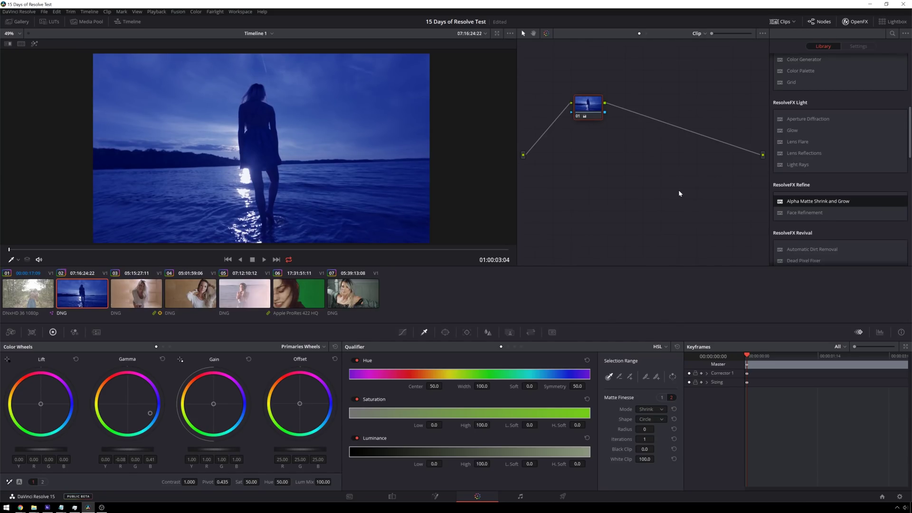
Reset clip 02's grade with Ctrl+Home, removing the blue midtone tint.
{"action": "key", "text": "ctrl+Home"}
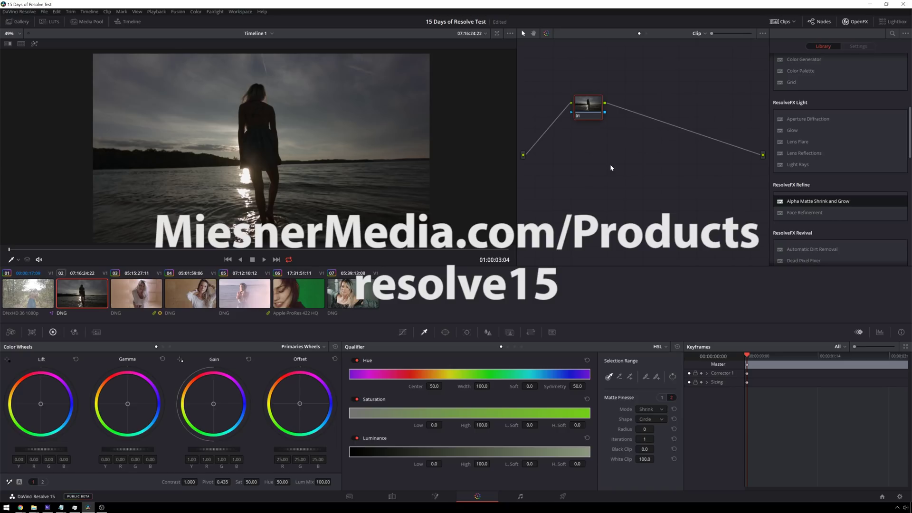
Open the LUT browser on the Swiss LUTs collection and select a Smooth Warm LUT.
{"action": "left_click", "coordinate": [50, 22]}
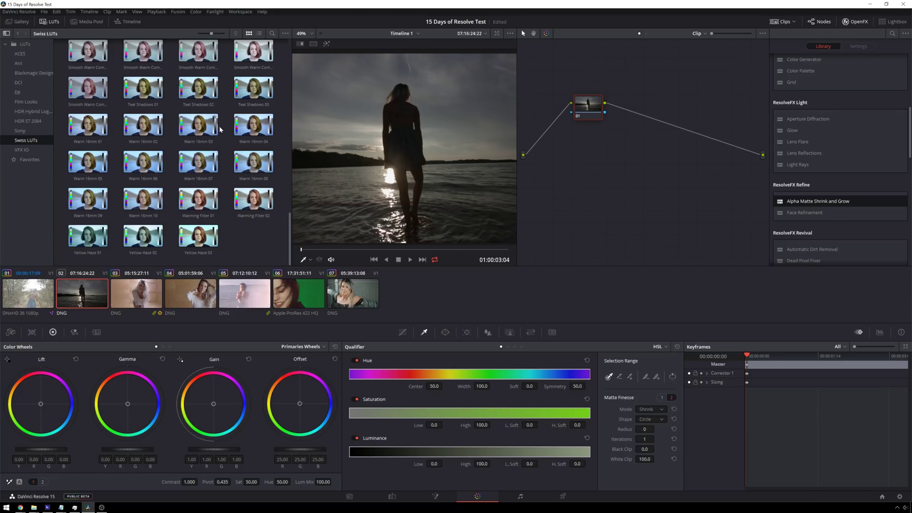
{"action": "left_click", "coordinate": [202, 56]}
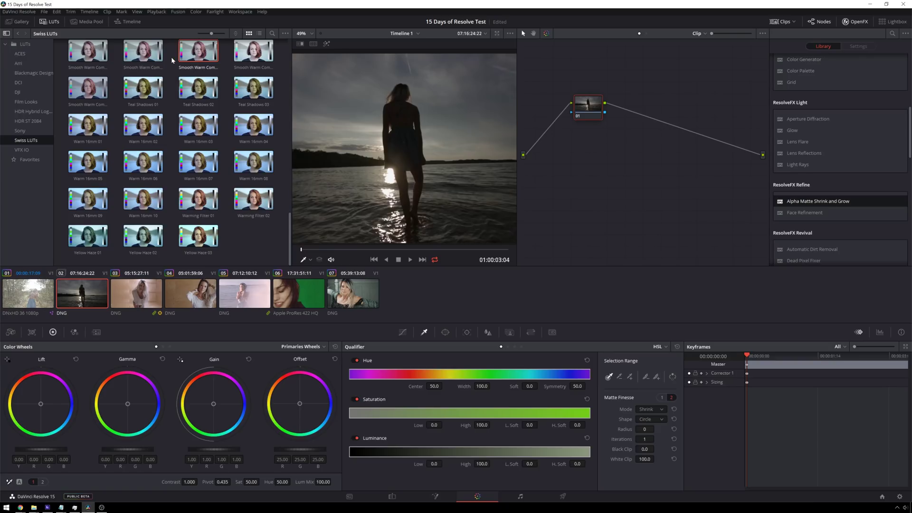